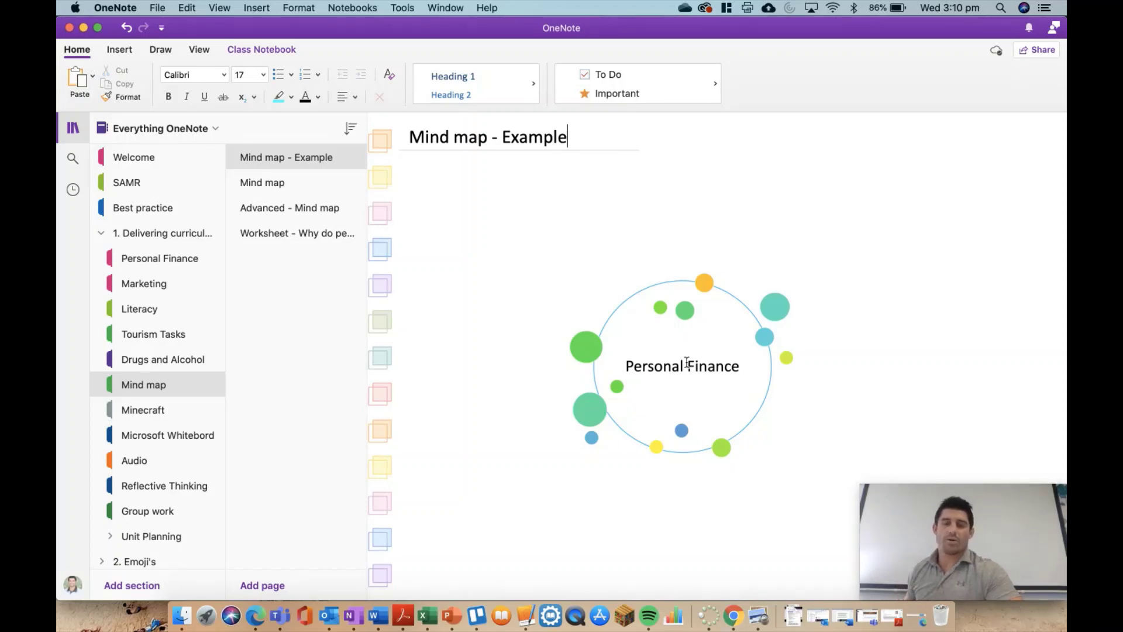
Open the "Mind map" page to view the basic Personal Finance mind map
{"action": "scroll", "coordinate": [665, 310], "scroll_direction": "up", "scroll_amount": 1}
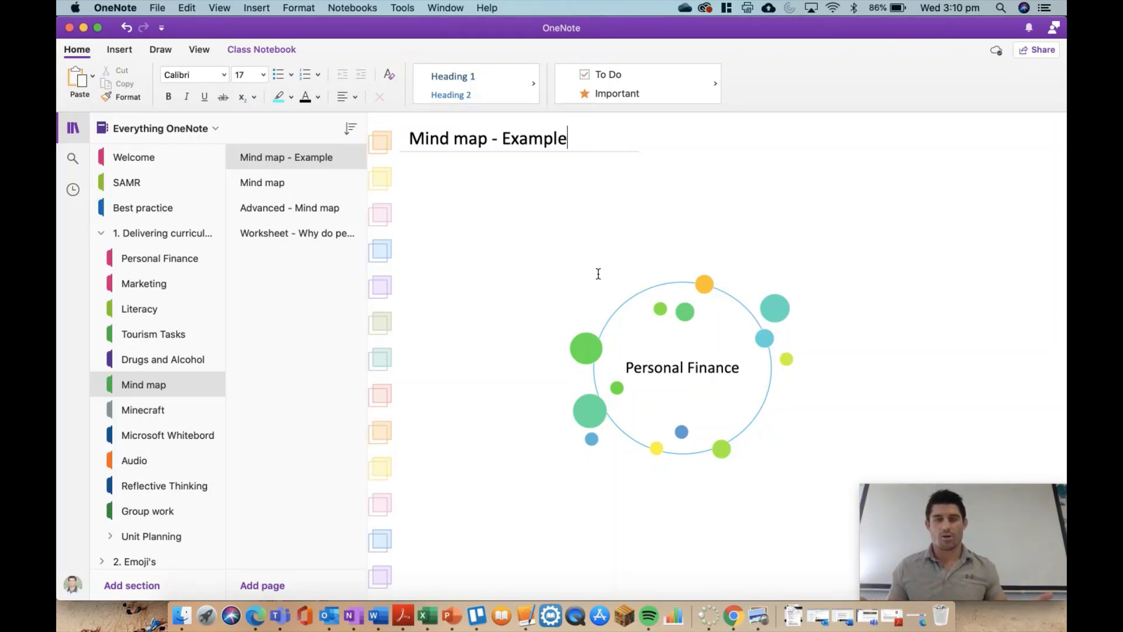
{"action": "left_click", "coordinate": [298, 184]}
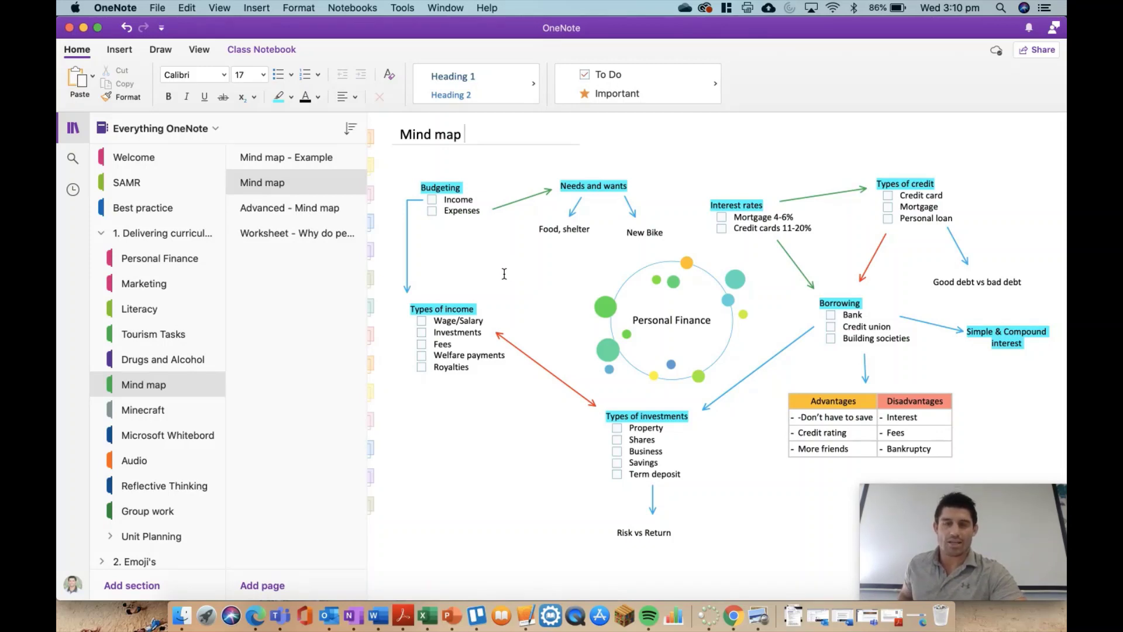
{"action": "scroll", "coordinate": [504, 274], "scroll_direction": "down", "scroll_amount": 1}
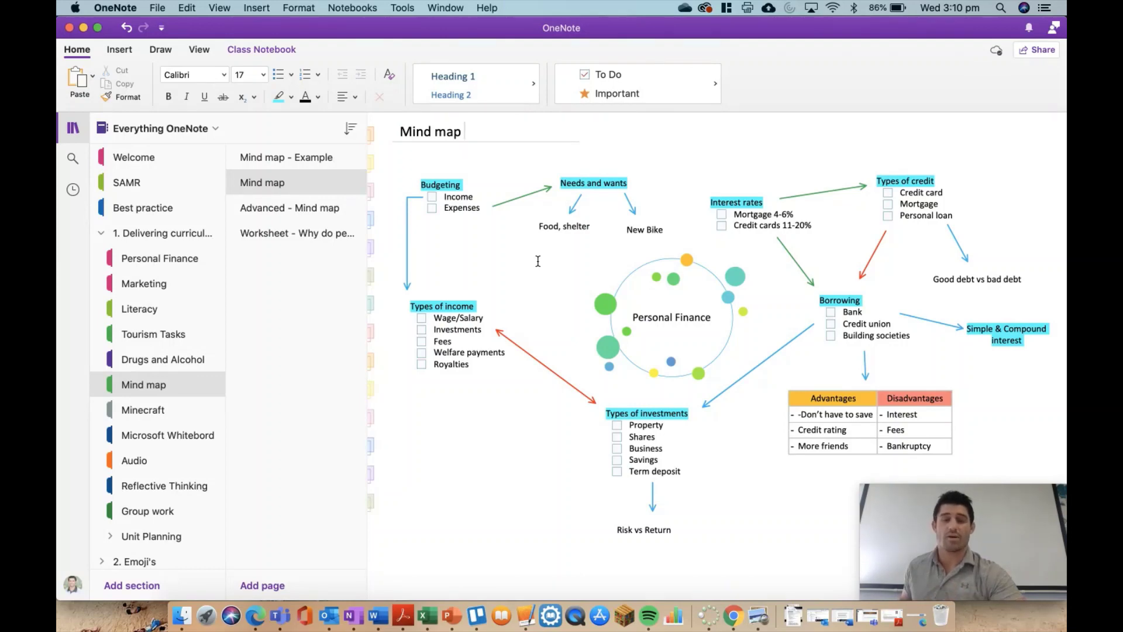
Open the "Advanced - Mind map" page and survey the entire Personal Finance map
{"action": "left_click", "coordinate": [283, 214]}
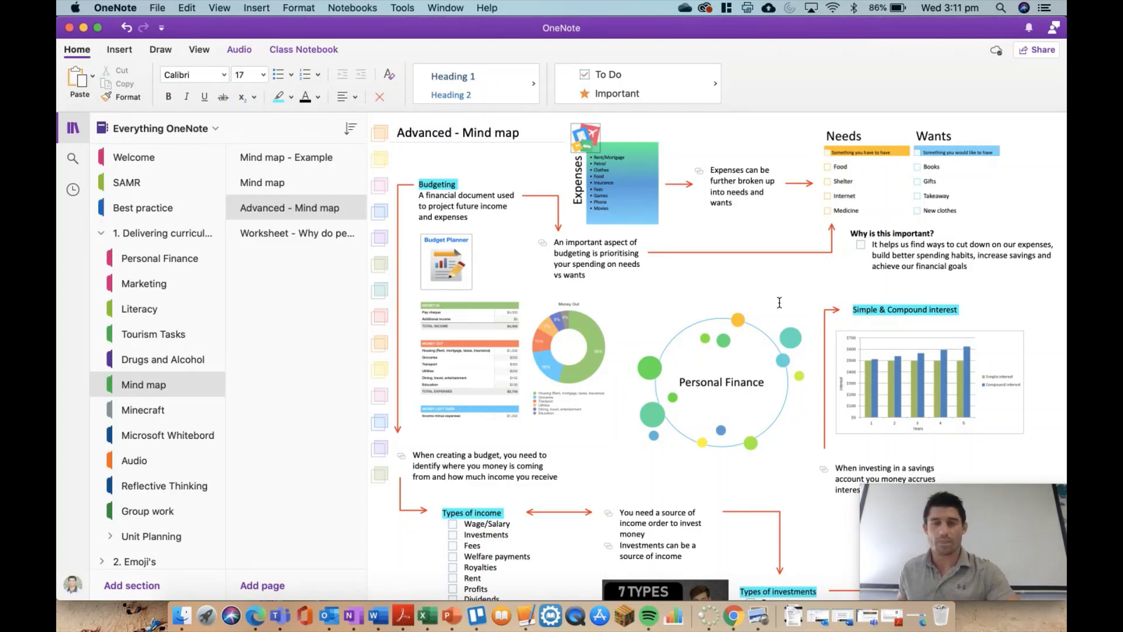
{"action": "scroll", "coordinate": [779, 302], "scroll_direction": "down", "scroll_amount": 5}
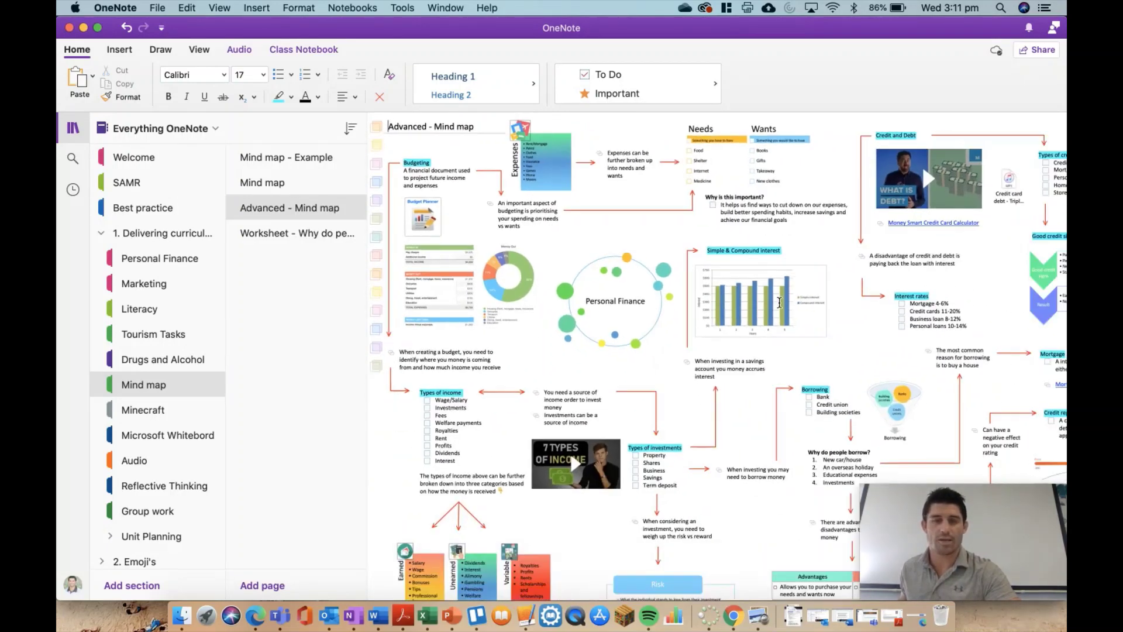
{"action": "scroll", "coordinate": [779, 302], "scroll_direction": "down", "scroll_amount": 4}
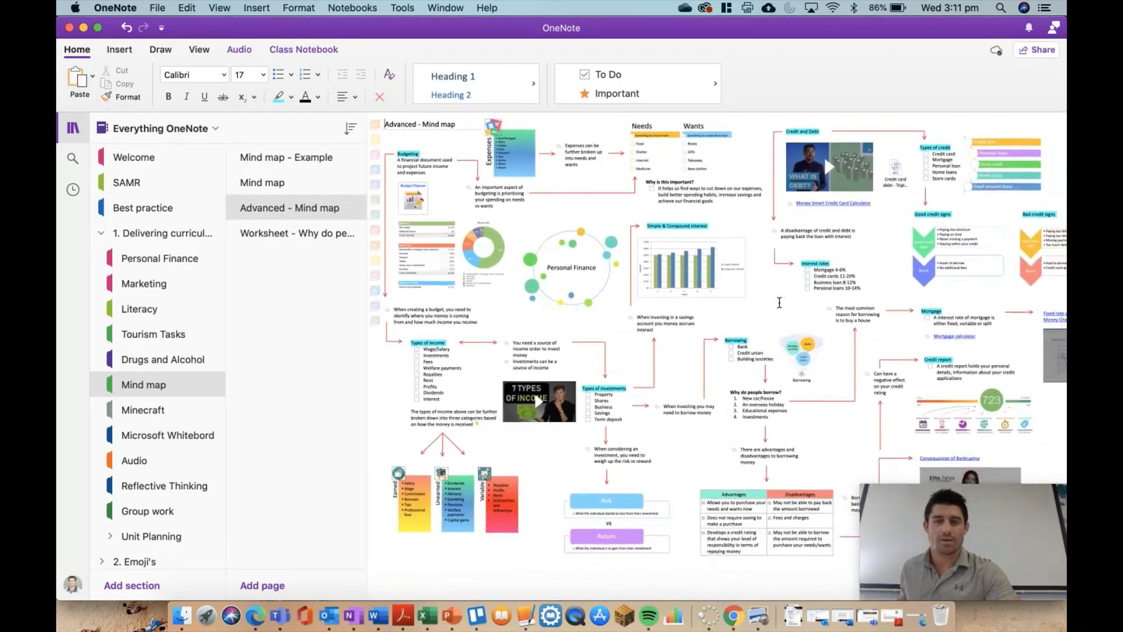
{"action": "left_click_drag", "start_coordinate": [896, 506], "coordinate": [94, 505]}
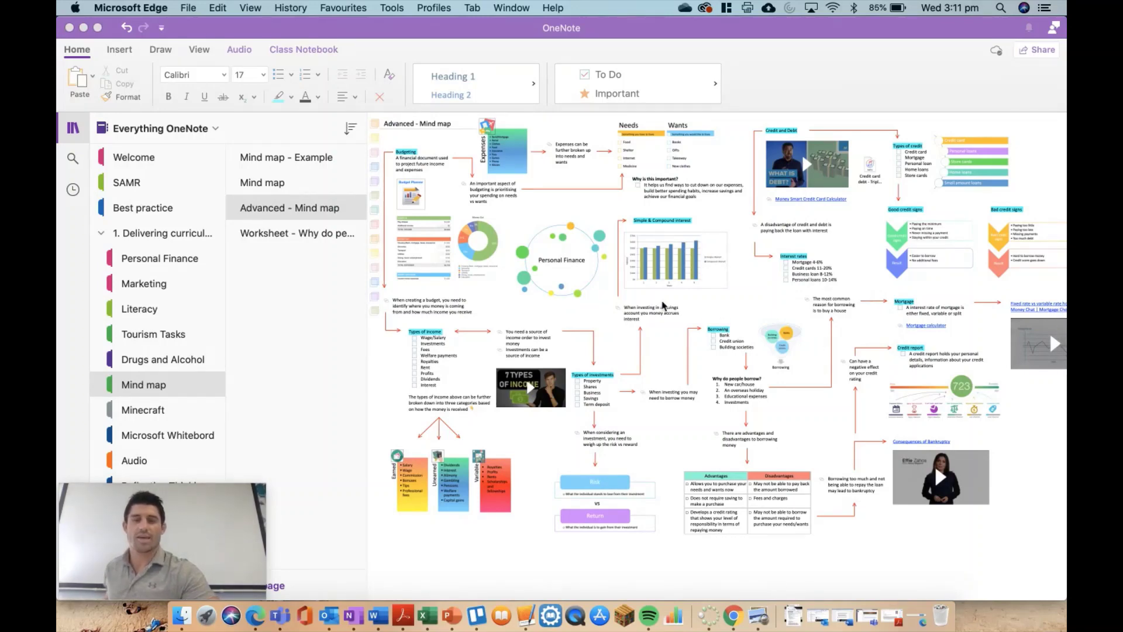
{"action": "left_click", "coordinate": [640, 416]}
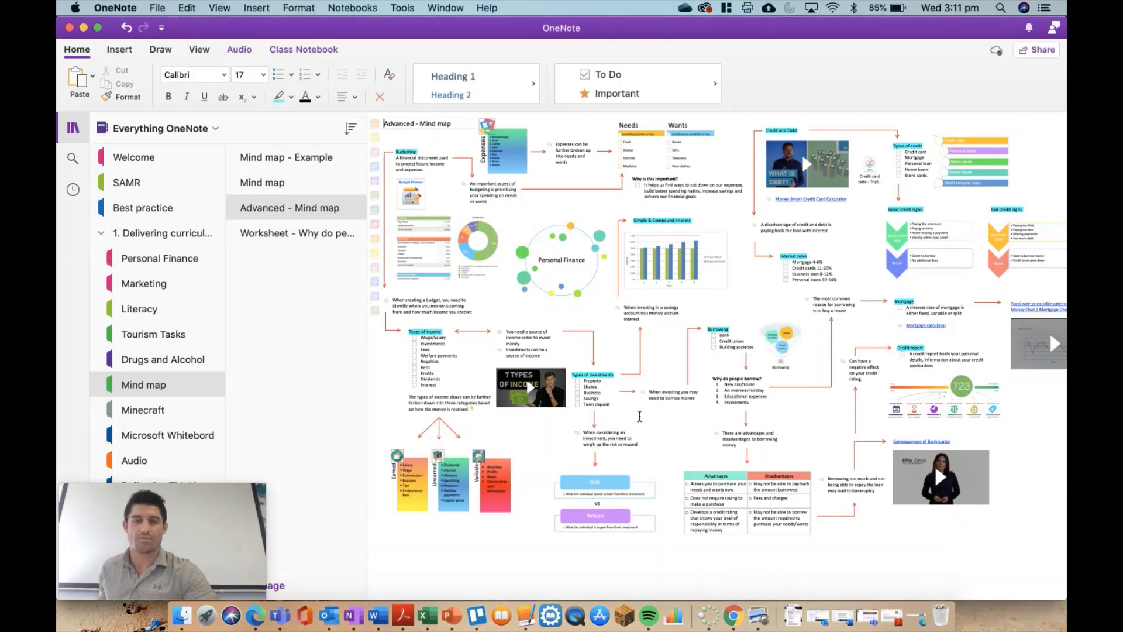
{"action": "scroll", "coordinate": [640, 416], "scroll_direction": "down", "scroll_amount": 5}
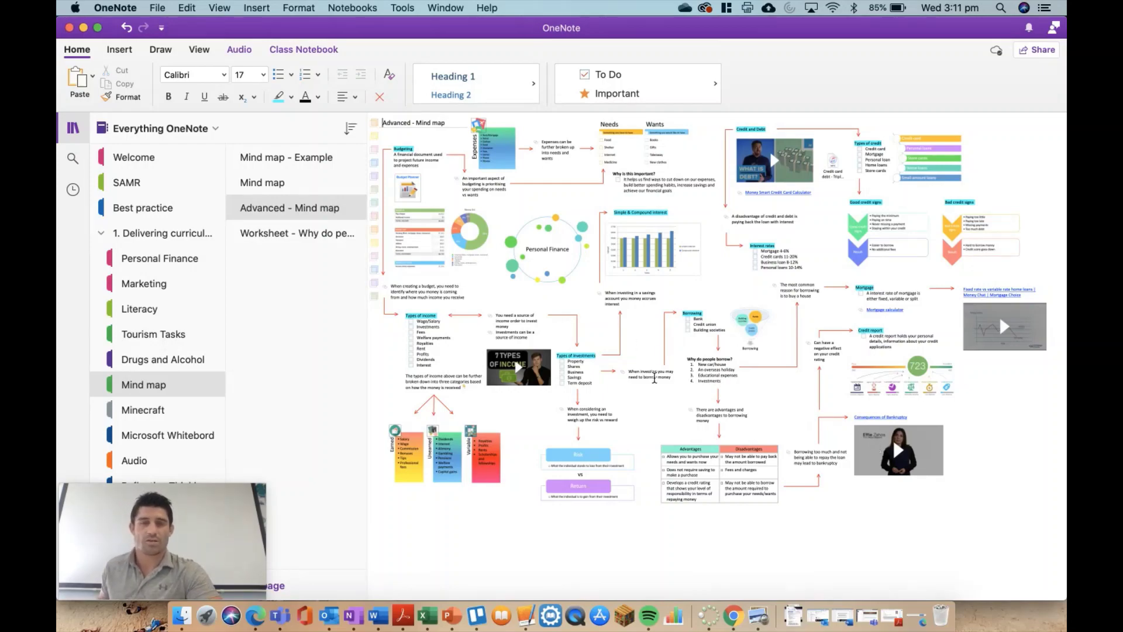
{"action": "scroll", "coordinate": [654, 377], "scroll_direction": "up", "scroll_amount": 5}
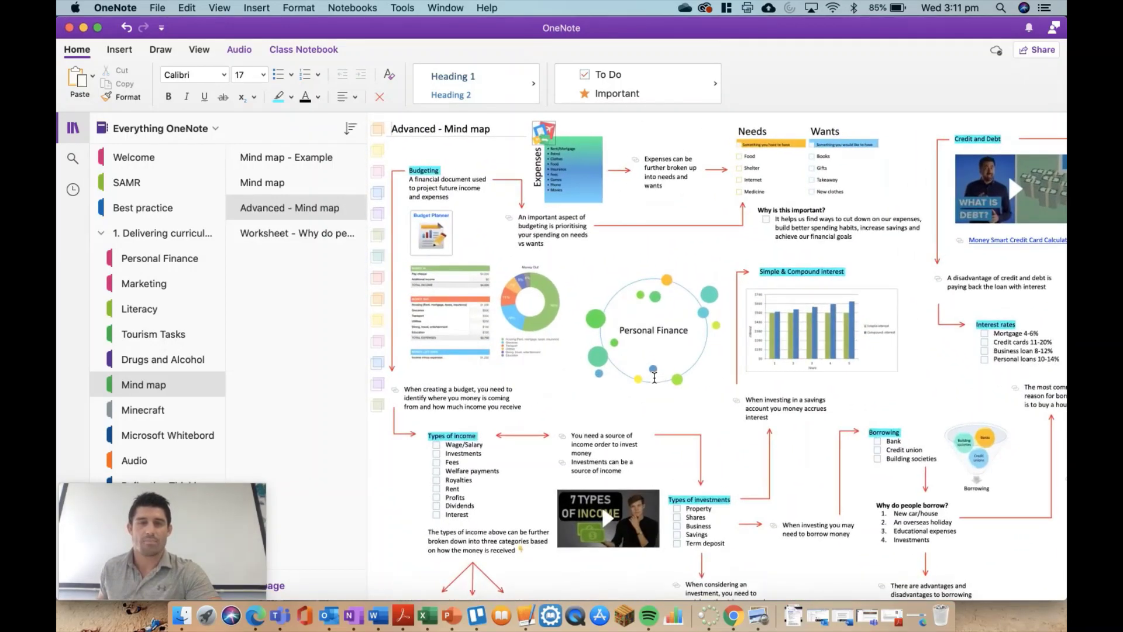
{"action": "scroll", "coordinate": [654, 377], "scroll_direction": "up", "scroll_amount": 3}
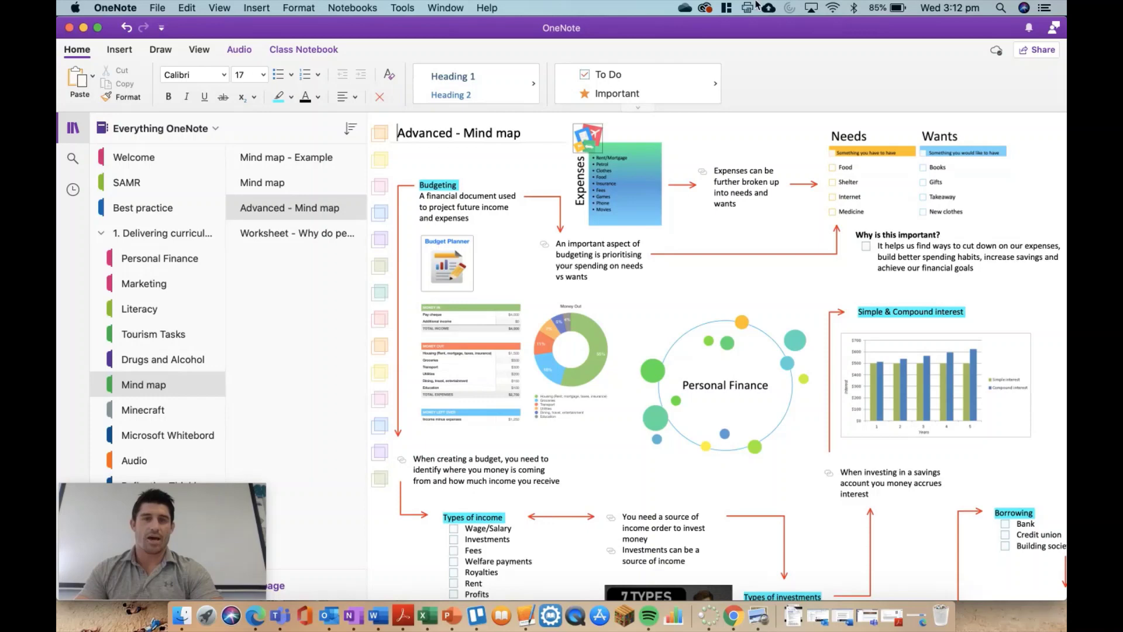
Look through the available note tags without applying one
{"action": "left_click", "coordinate": [637, 107]}
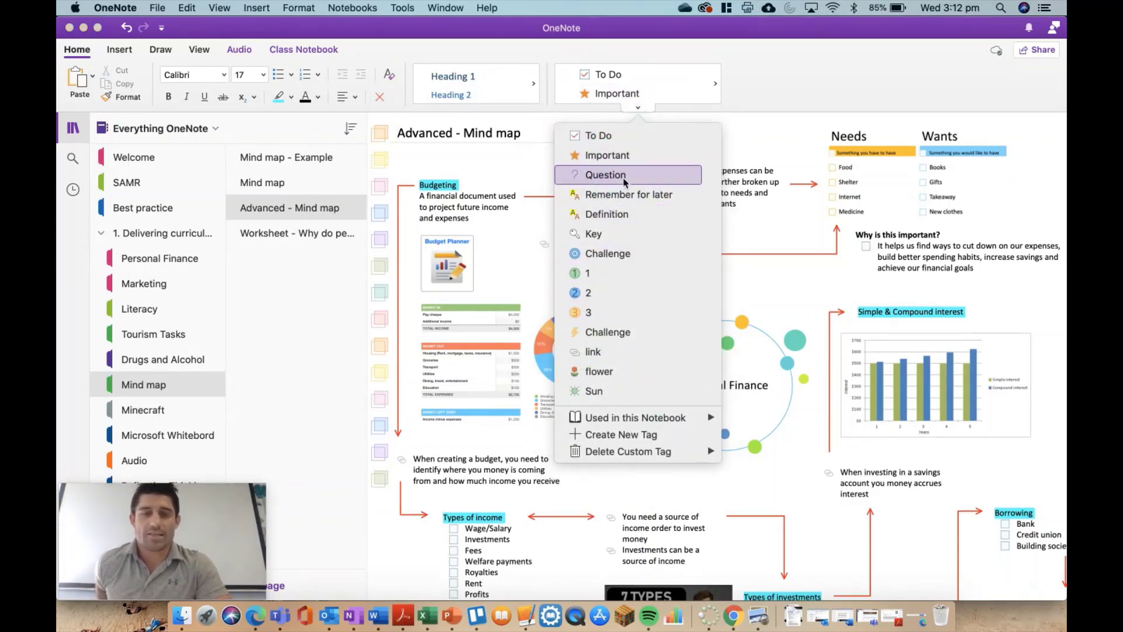
{"action": "left_click", "coordinate": [773, 88]}
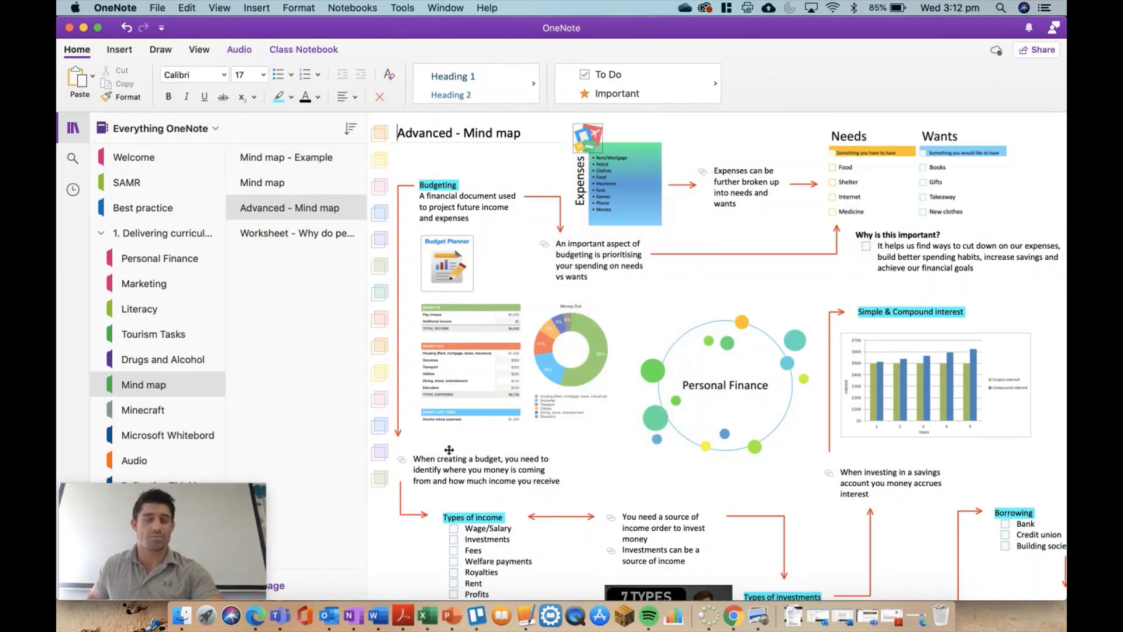
{"action": "scroll", "coordinate": [576, 427], "scroll_direction": "down", "scroll_amount": 2}
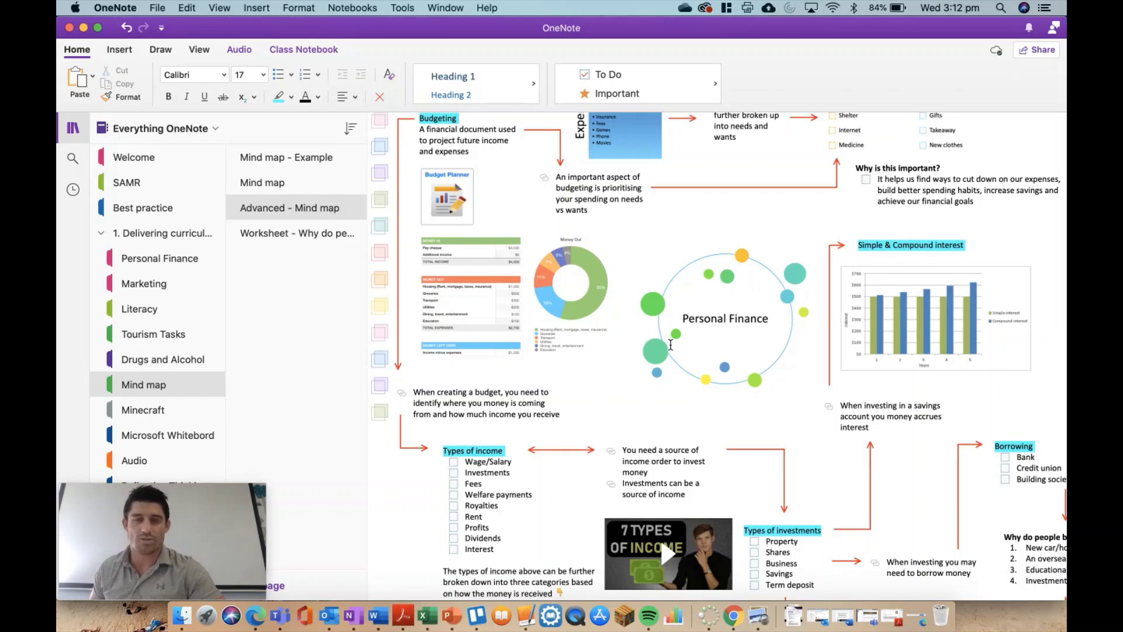
{"action": "scroll", "coordinate": [632, 342], "scroll_direction": "up", "scroll_amount": 2}
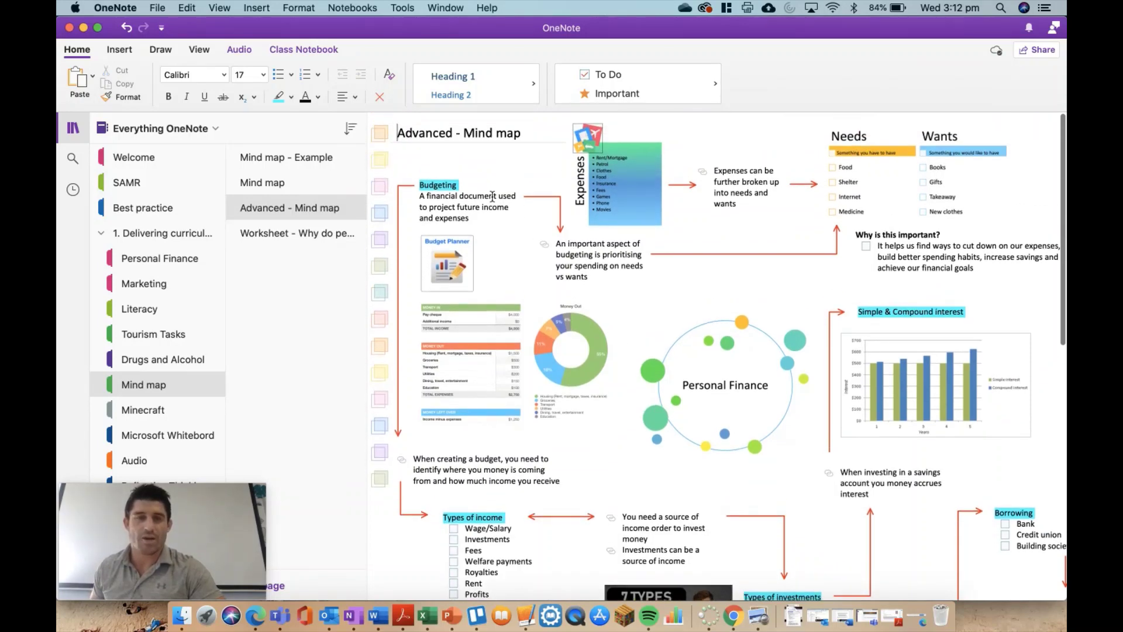
Display the insertion tools and examine the Budgeting branch with its linked Budget Planner picture
{"action": "left_click", "coordinate": [118, 51]}
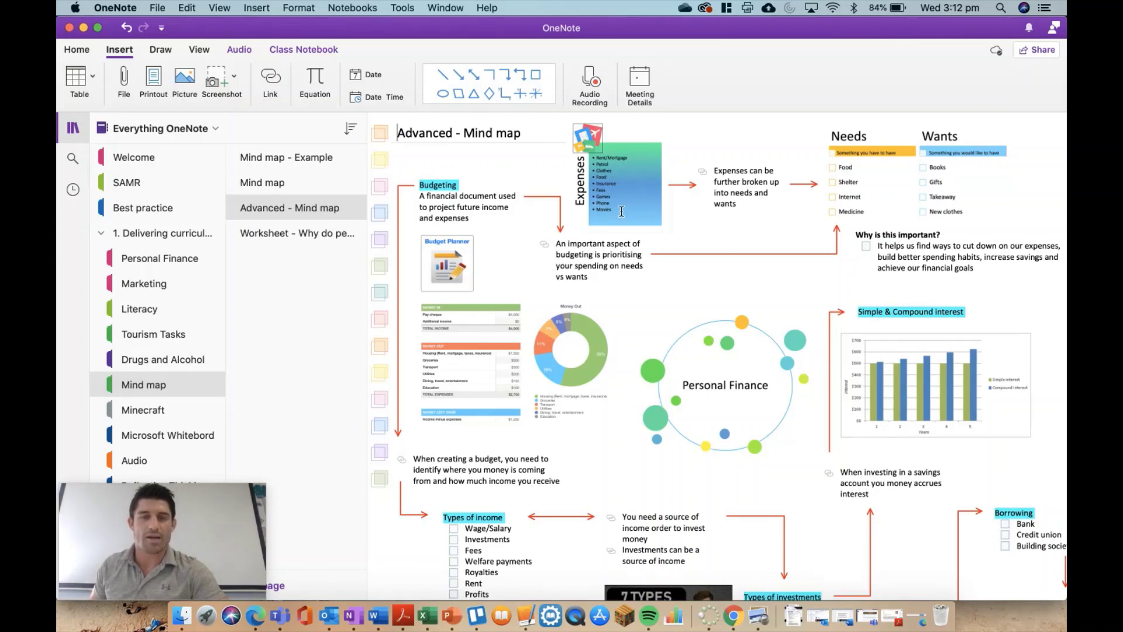
{"action": "scroll", "coordinate": [521, 308], "scroll_direction": "down", "scroll_amount": 2}
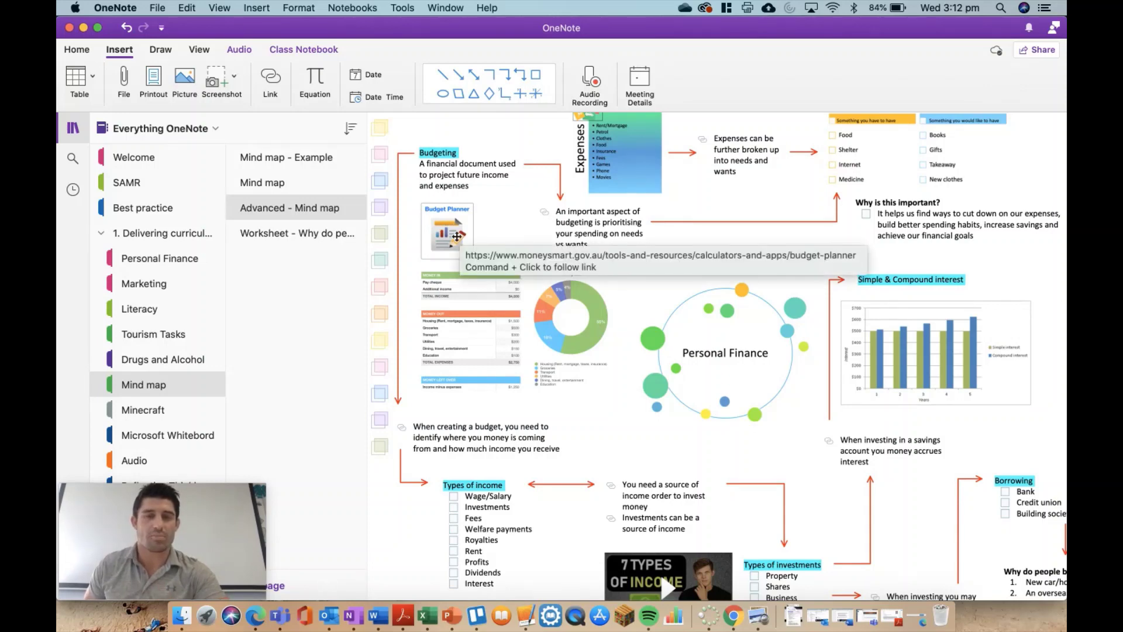
{"action": "scroll", "coordinate": [714, 264], "scroll_direction": "up", "scroll_amount": 1}
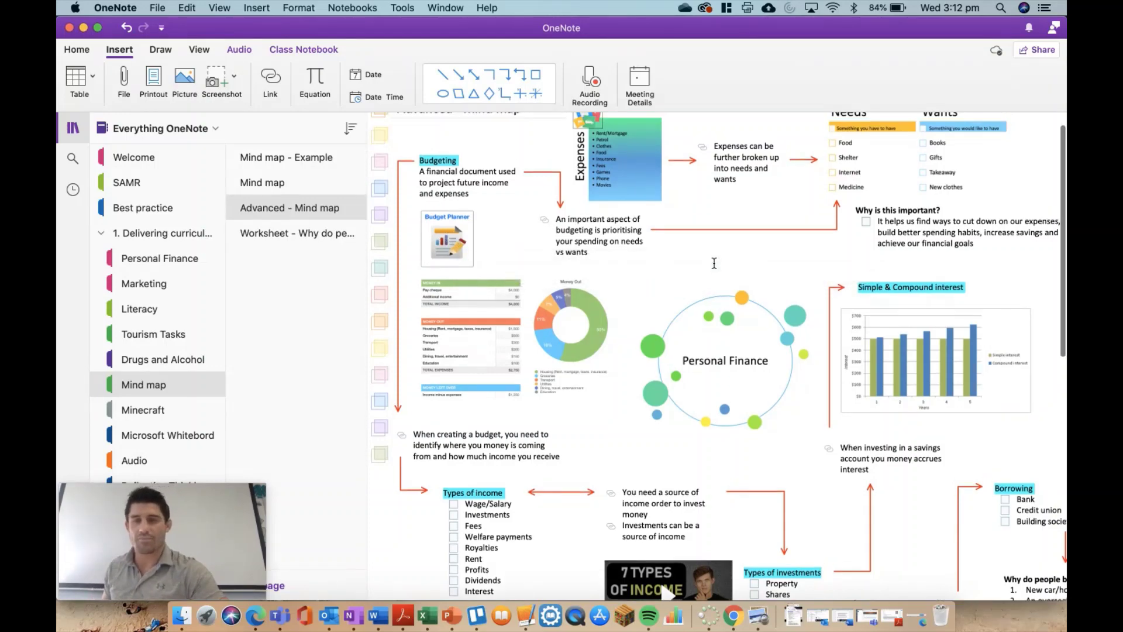
{"action": "scroll", "coordinate": [714, 263], "scroll_direction": "up", "scroll_amount": 3}
{"action": "scroll", "coordinate": [859, 338], "scroll_direction": "down", "scroll_amount": 6}
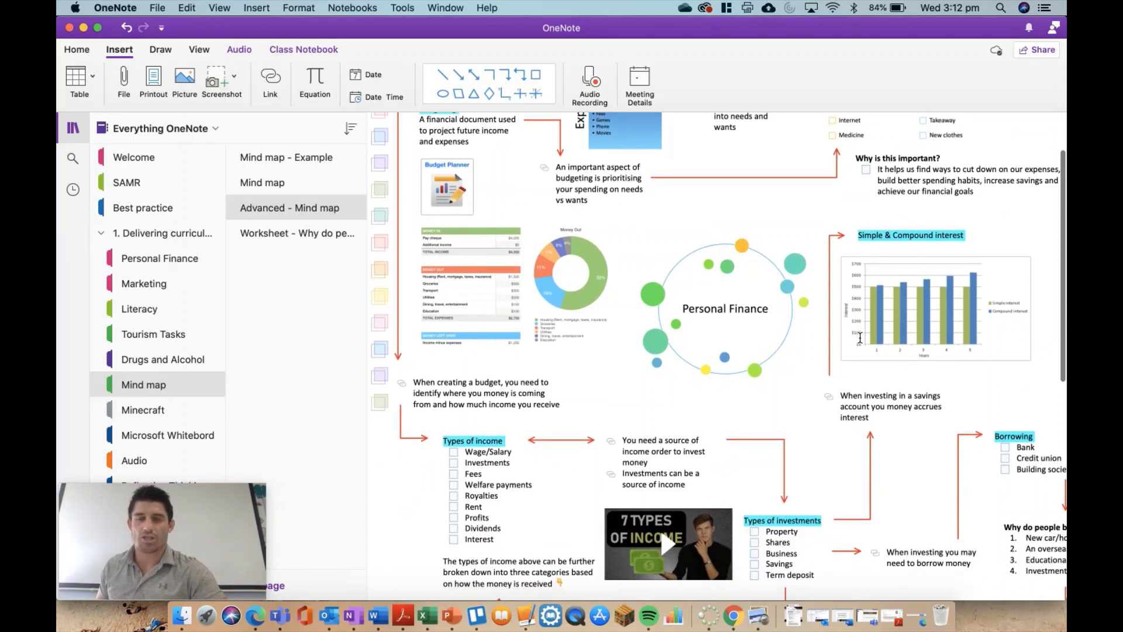
Examine the income, investment, borrowing, mortgage, and credit and debt branches, including their embedded videos and audio file
{"action": "scroll", "coordinate": [859, 338], "scroll_direction": "down", "scroll_amount": 15}
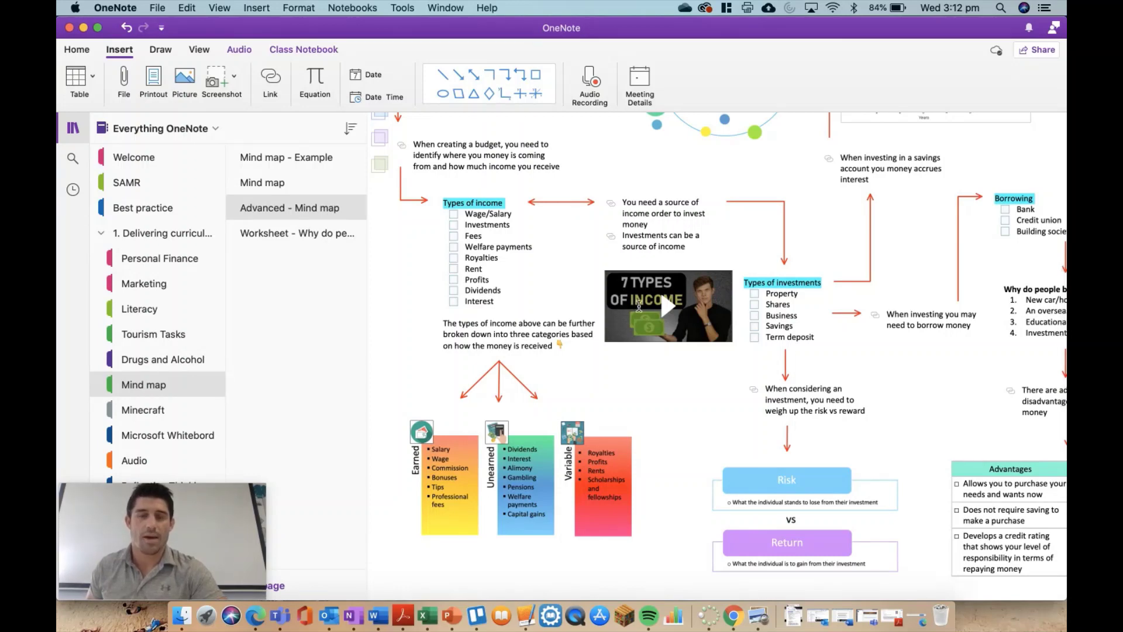
{"action": "scroll", "coordinate": [632, 303], "scroll_direction": "right", "scroll_amount": 6}
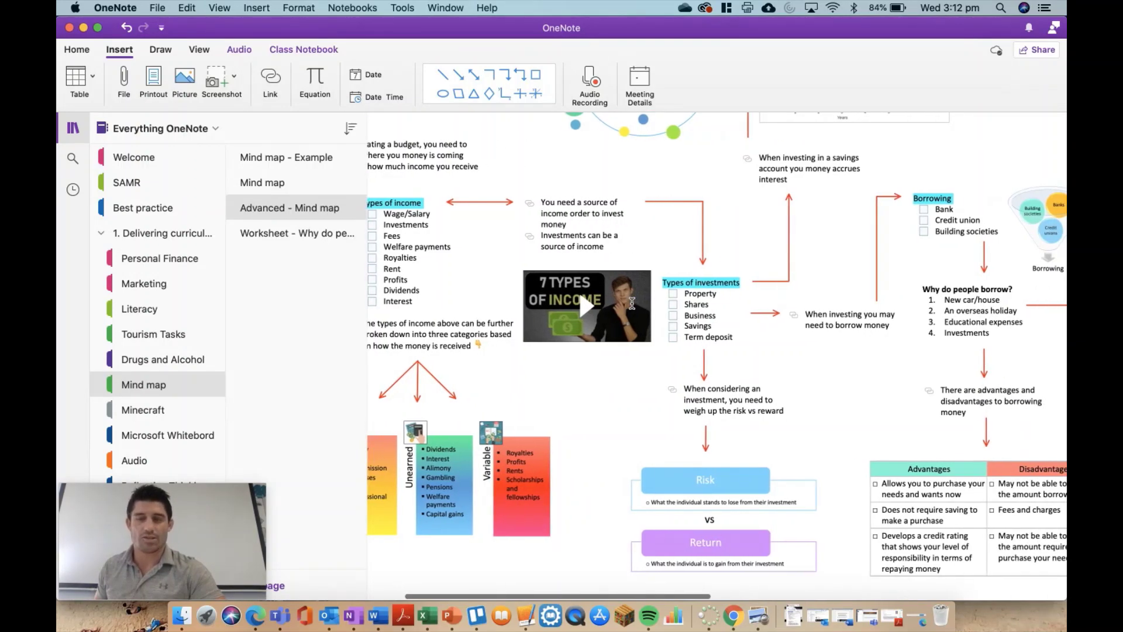
{"action": "scroll", "coordinate": [865, 352], "scroll_direction": "right", "scroll_amount": 4}
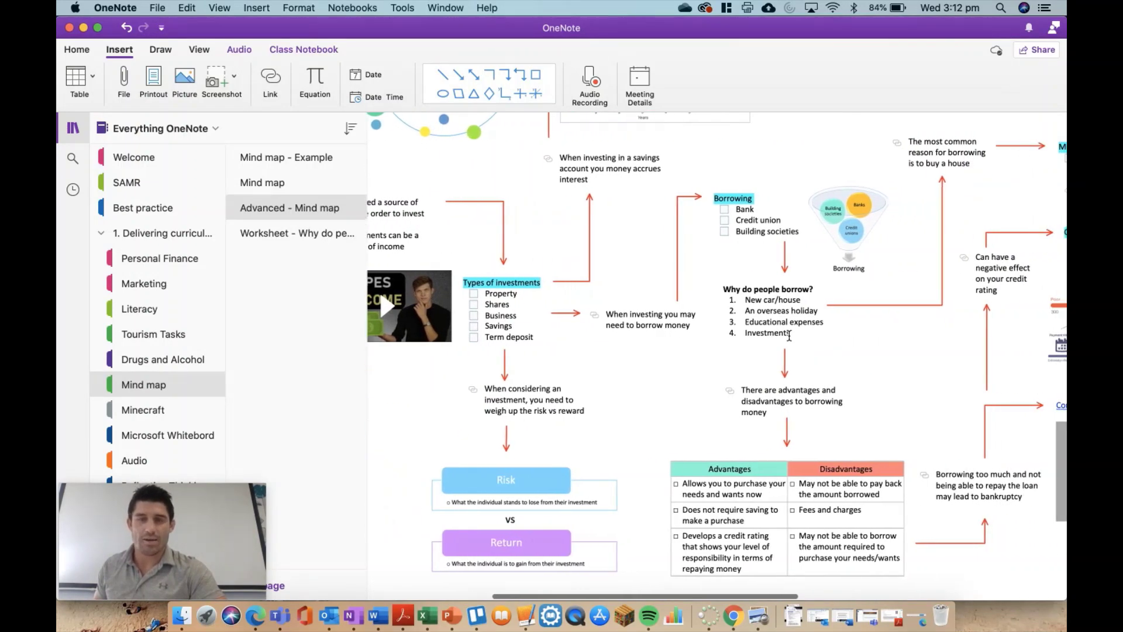
{"action": "scroll", "coordinate": [866, 352], "scroll_direction": "right", "scroll_amount": 8}
{"action": "scroll", "coordinate": [919, 414], "scroll_direction": "right", "scroll_amount": 4}
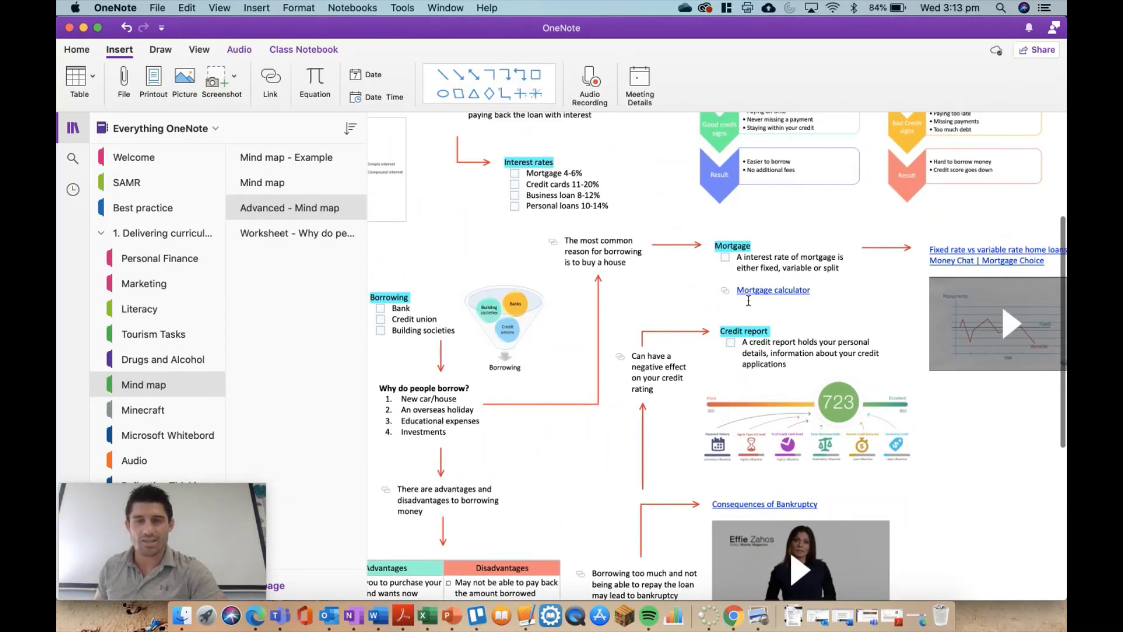
{"action": "scroll", "coordinate": [747, 298], "scroll_direction": "up", "scroll_amount": 5}
{"action": "scroll", "coordinate": [747, 300], "scroll_direction": "up", "scroll_amount": 1}
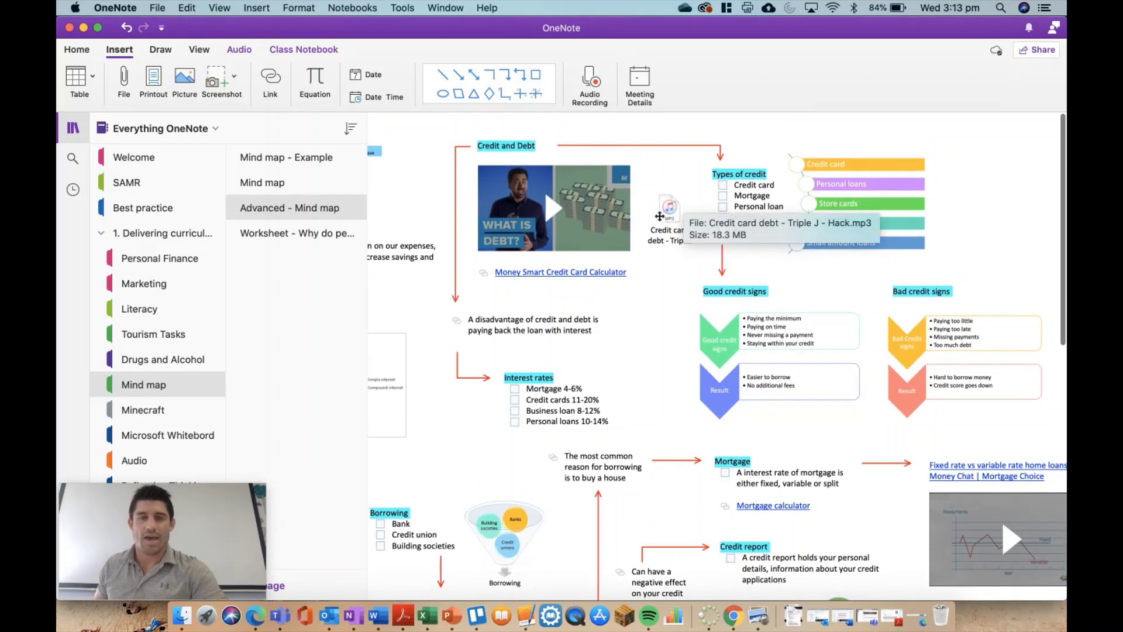
{"action": "scroll", "coordinate": [673, 219], "scroll_direction": "left", "scroll_amount": 2}
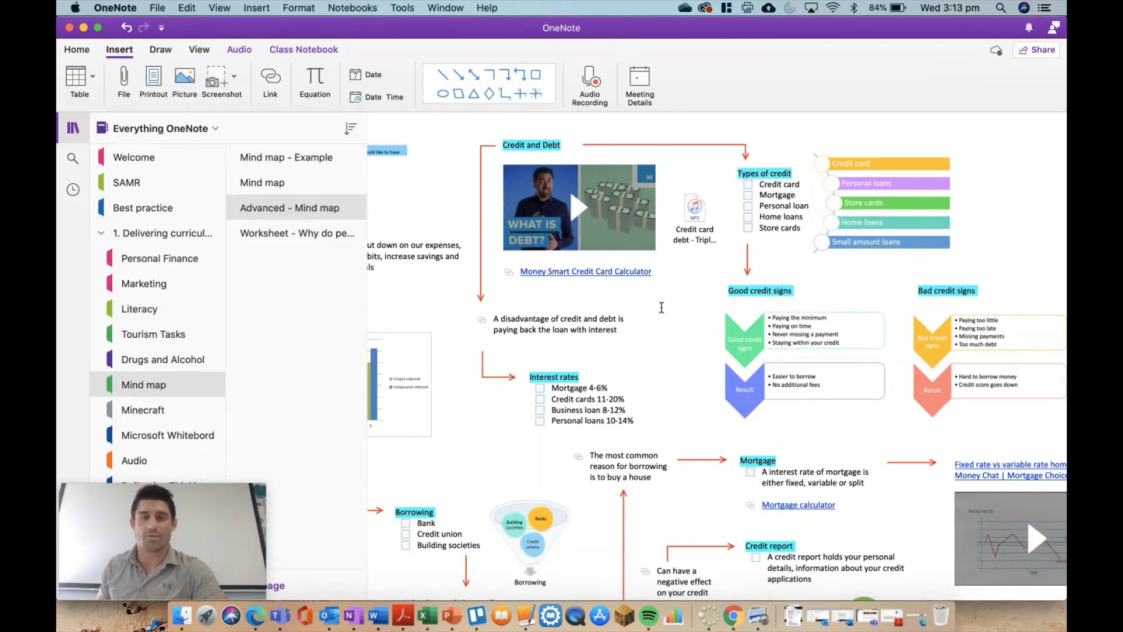
{"action": "scroll", "coordinate": [638, 306], "scroll_direction": "left", "scroll_amount": 2}
{"action": "key", "text": "super+minus"}
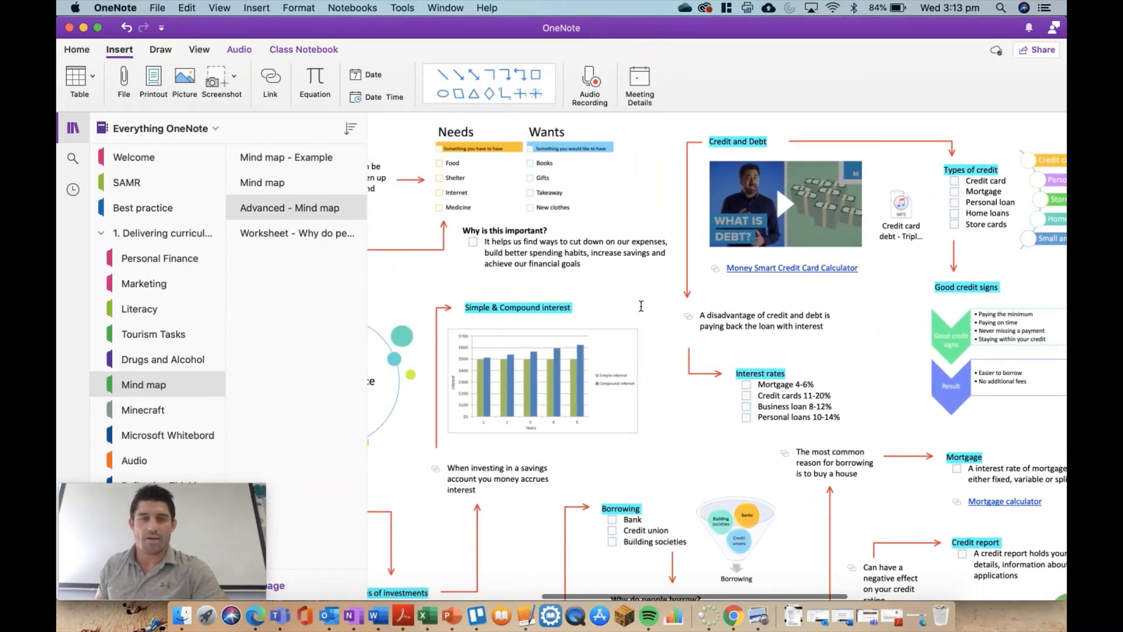
{"action": "key", "text": "super+minus"}
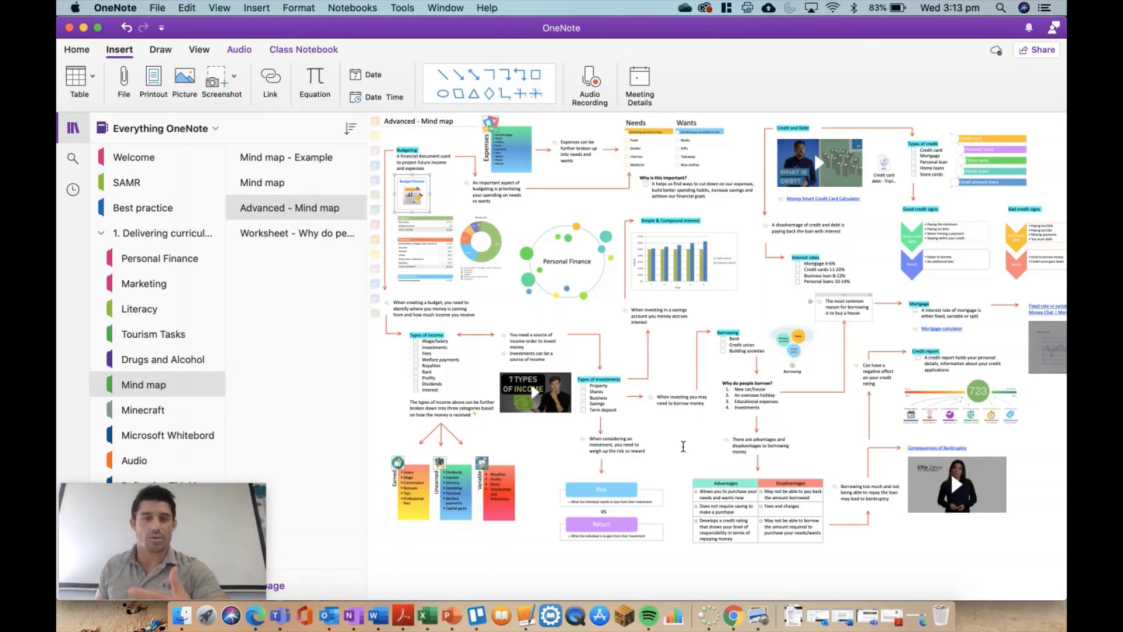
Examine the budgeting, expenses, and needs and wants branches up close, ending with an overview of the full map
{"action": "key", "text": "super+equal"}
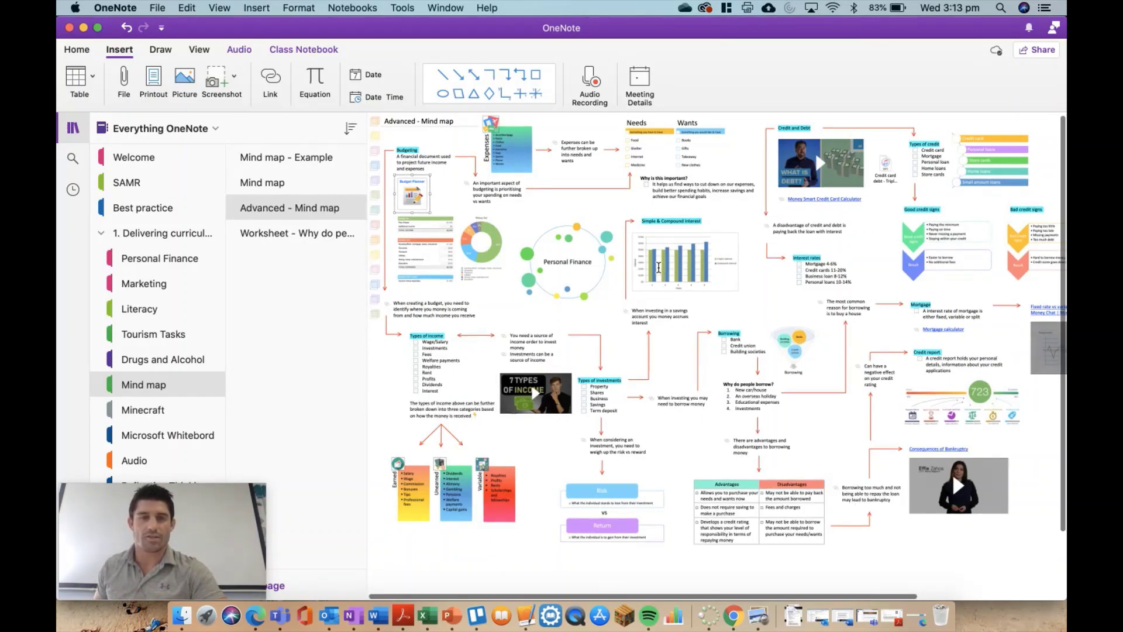
{"action": "key", "text": "super+equal"}
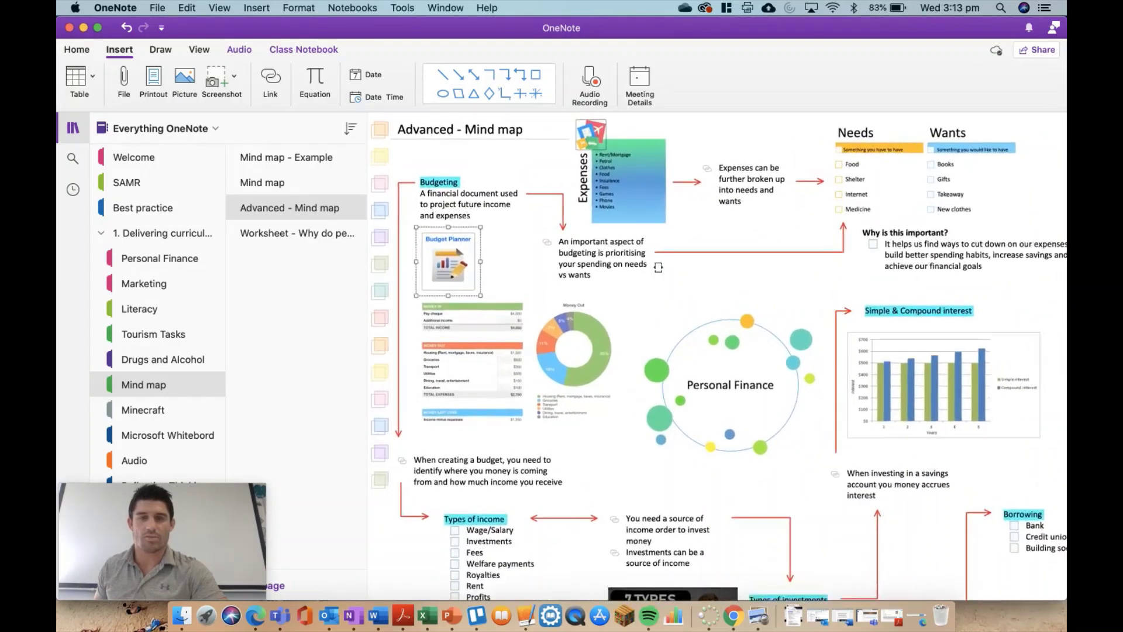
{"action": "key", "text": "super+equal"}
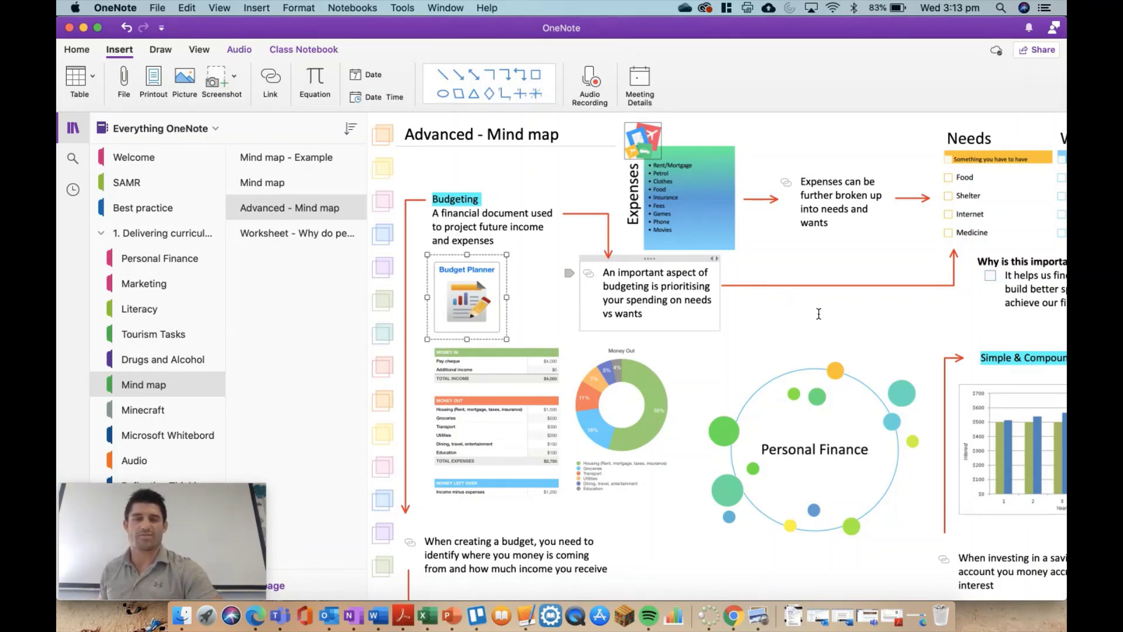
{"action": "scroll", "coordinate": [810, 311], "scroll_direction": "right", "scroll_amount": 5}
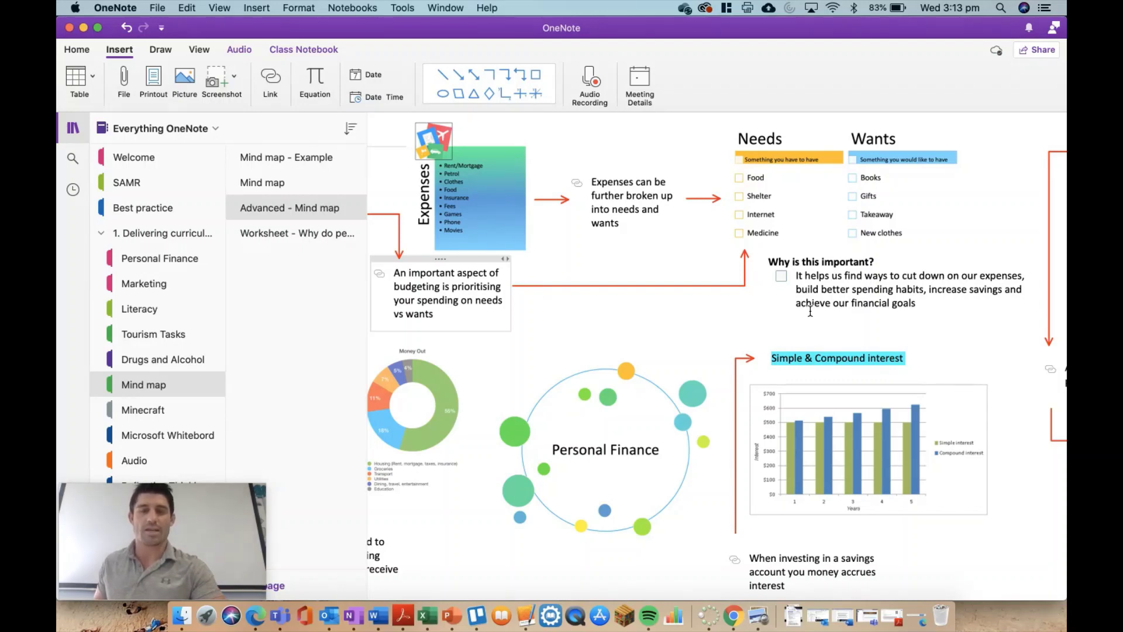
{"action": "key", "text": "super+minus"}
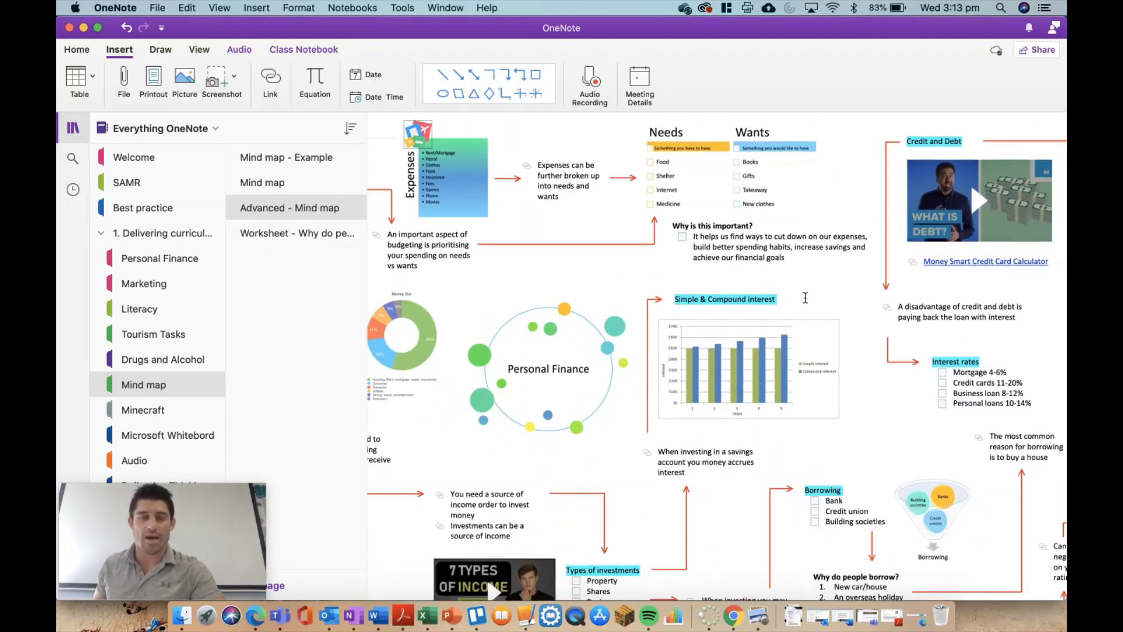
{"action": "key", "text": "super+minus"}
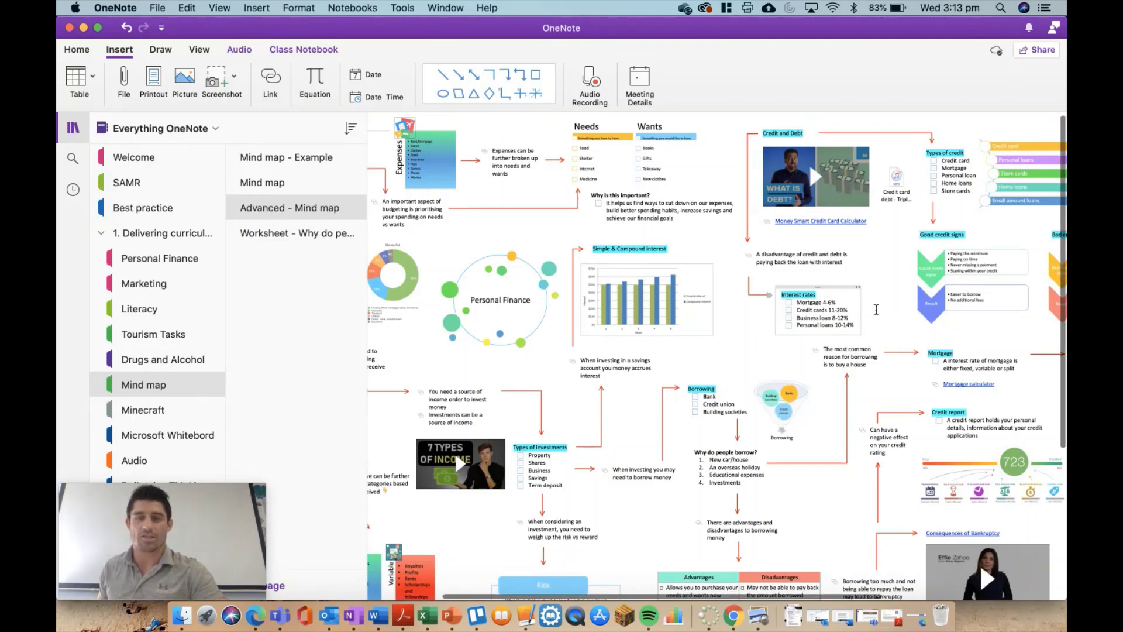
{"action": "scroll", "coordinate": [875, 310], "scroll_direction": "down", "scroll_amount": 4}
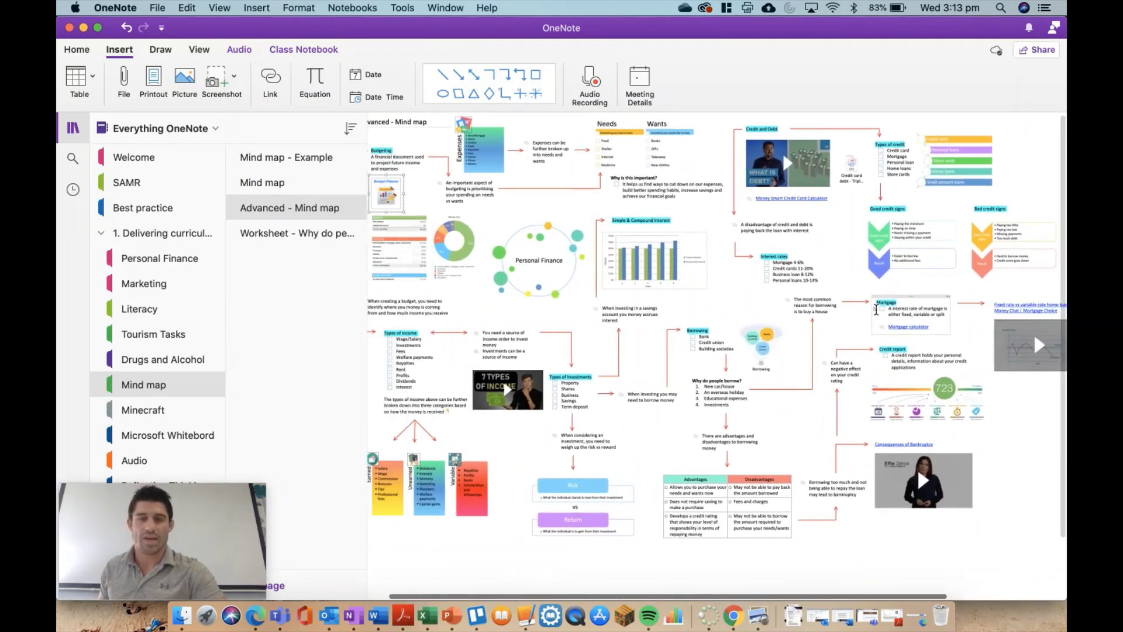
{"action": "scroll", "coordinate": [875, 309], "scroll_direction": "left", "scroll_amount": 2}
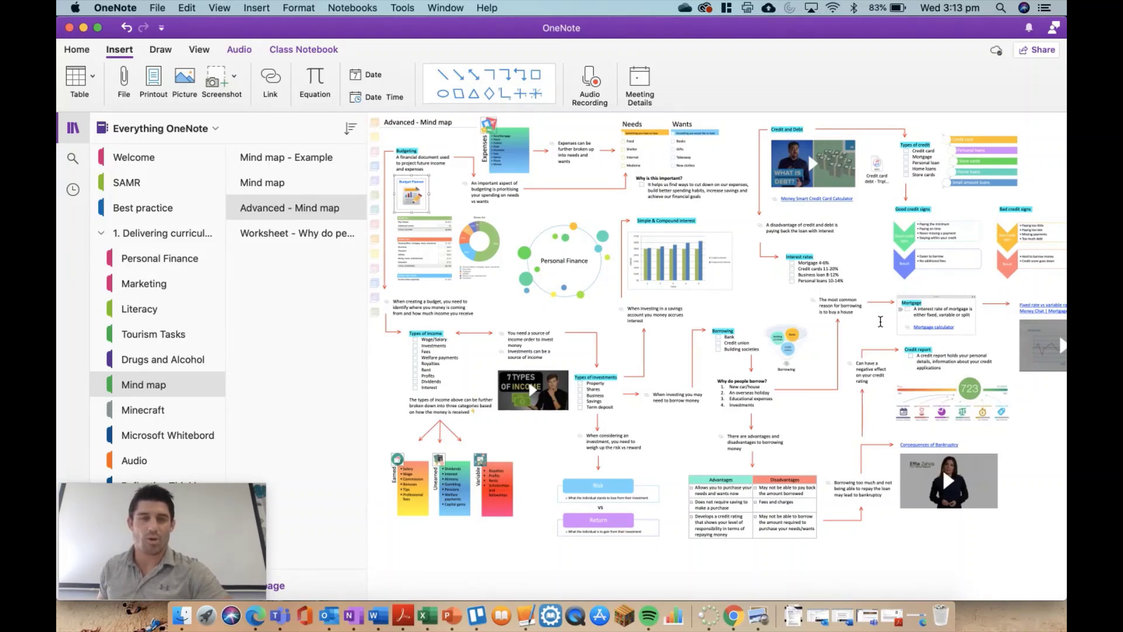